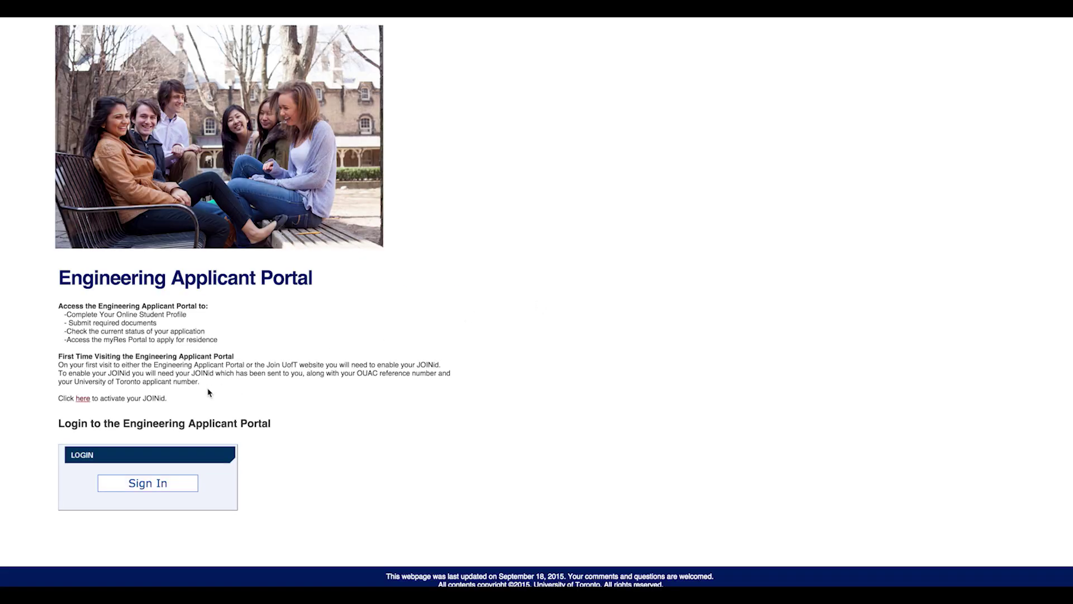
- Sign in to the Engineering Applicant Portal with your JOINid to reach the Home page
click(147, 483)
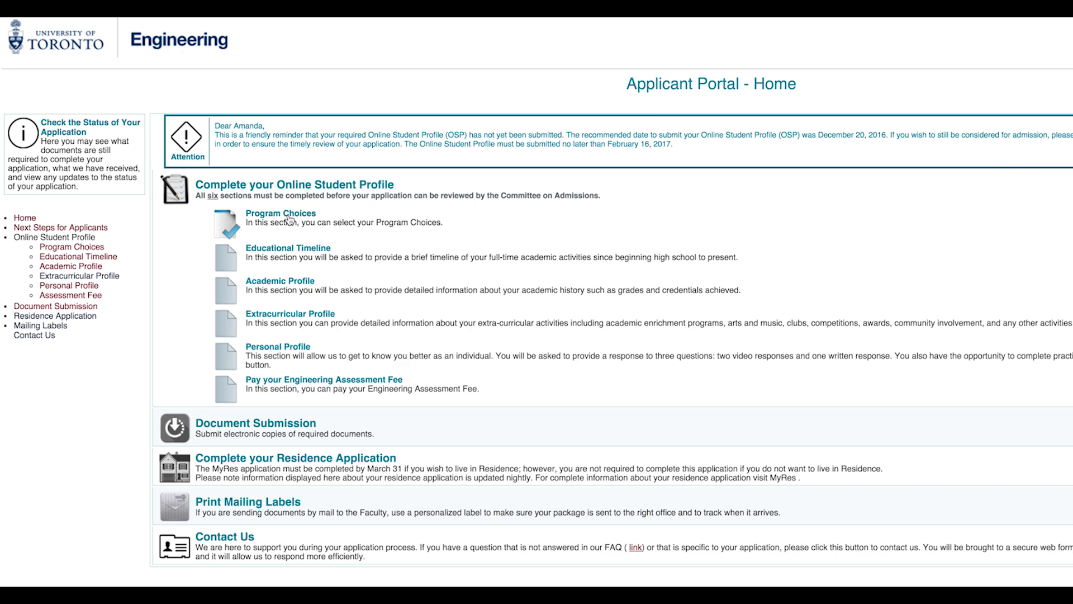
- Rank Track One, Civil, Chemical and Computer as first through fourth program choices
click(289, 217)
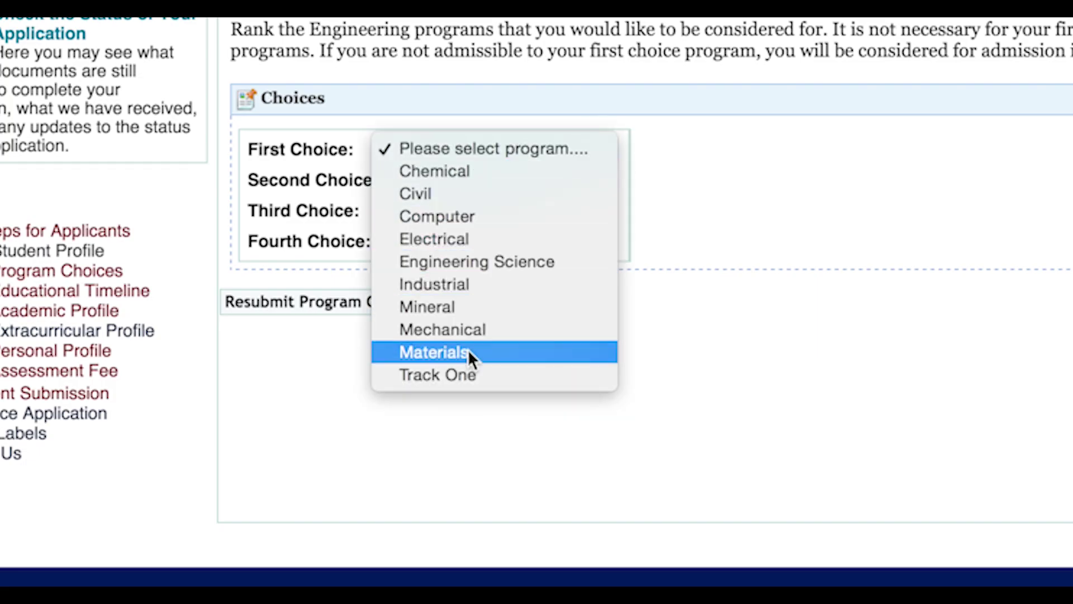
click(455, 372)
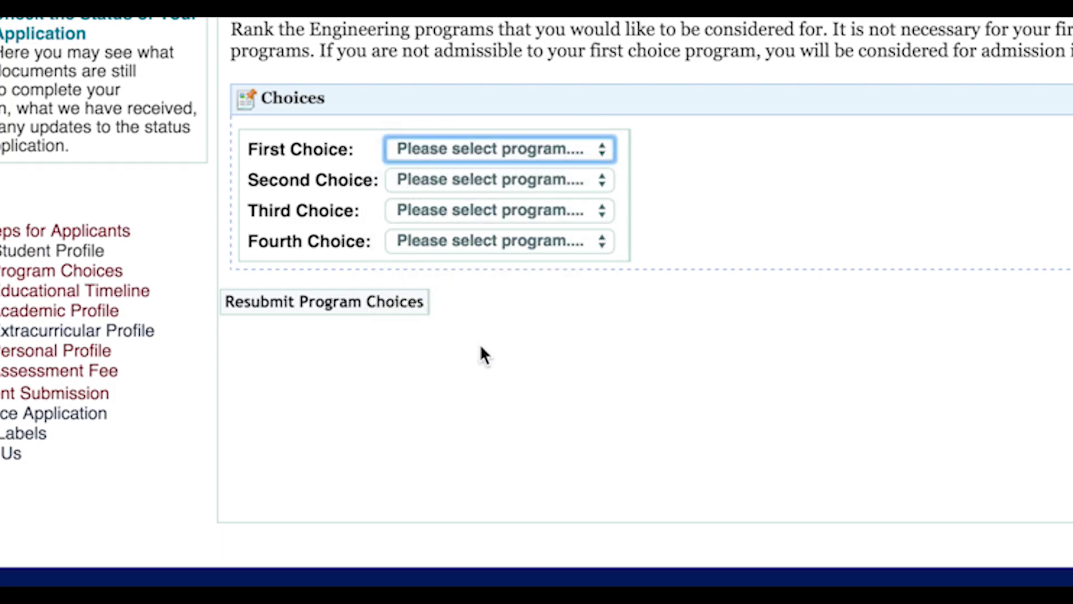
click(591, 182)
click(587, 215)
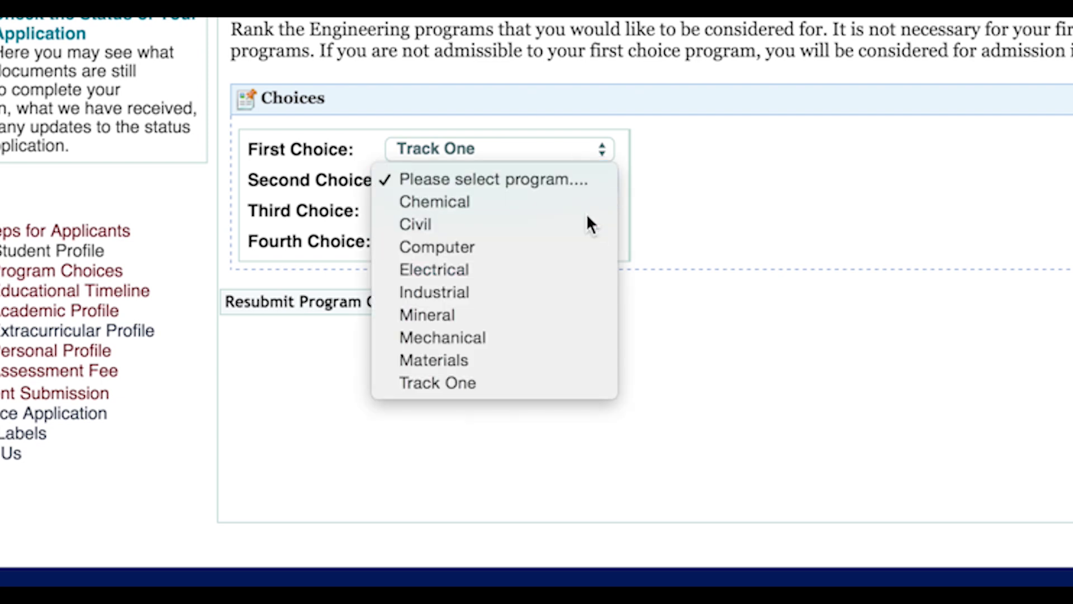
click(590, 210)
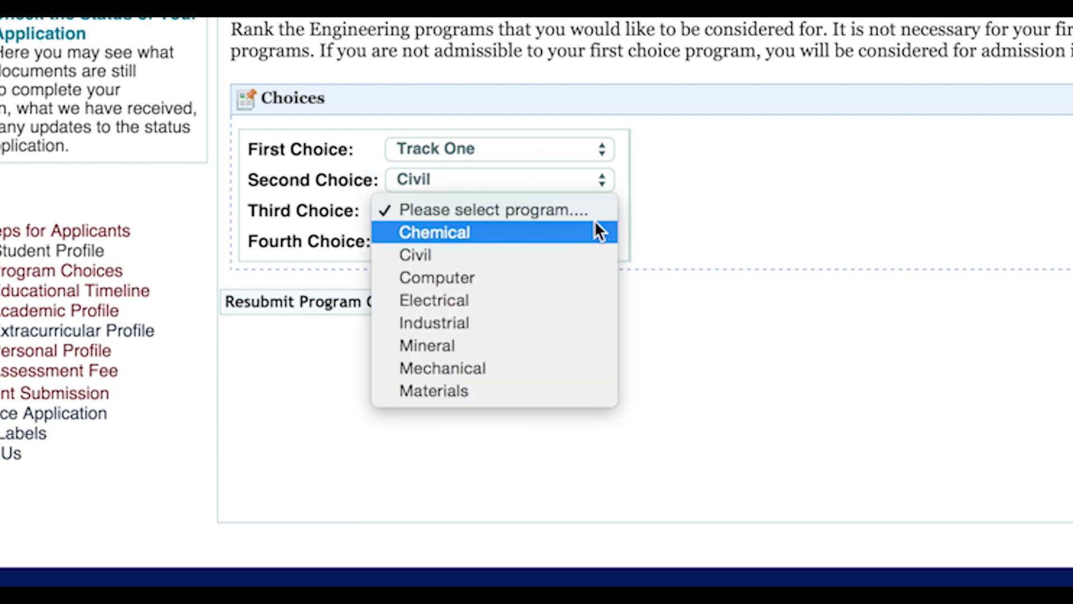
click(595, 230)
click(599, 242)
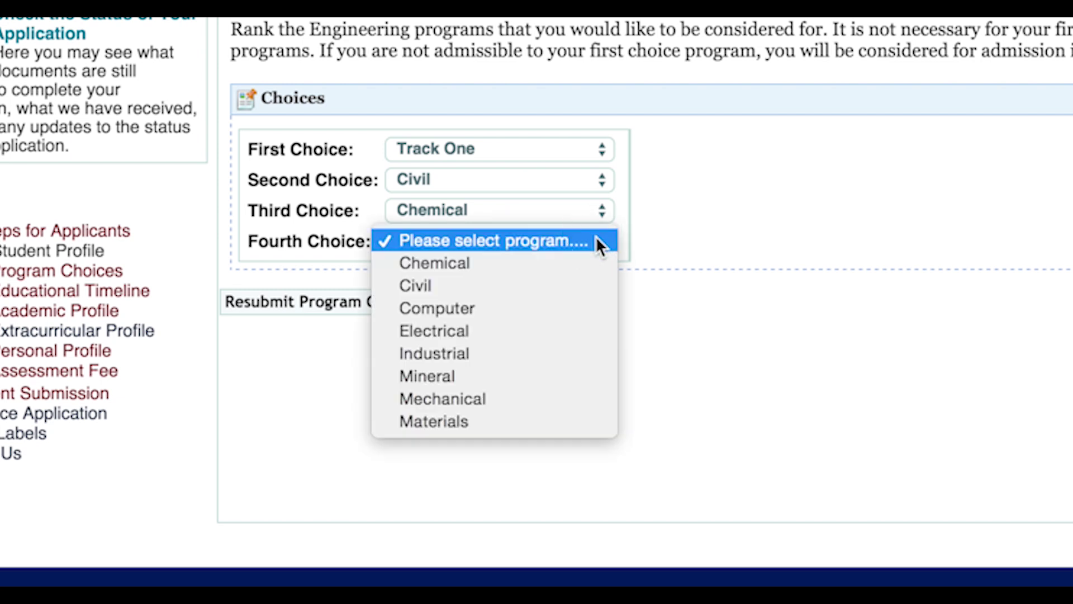
key(Escape)
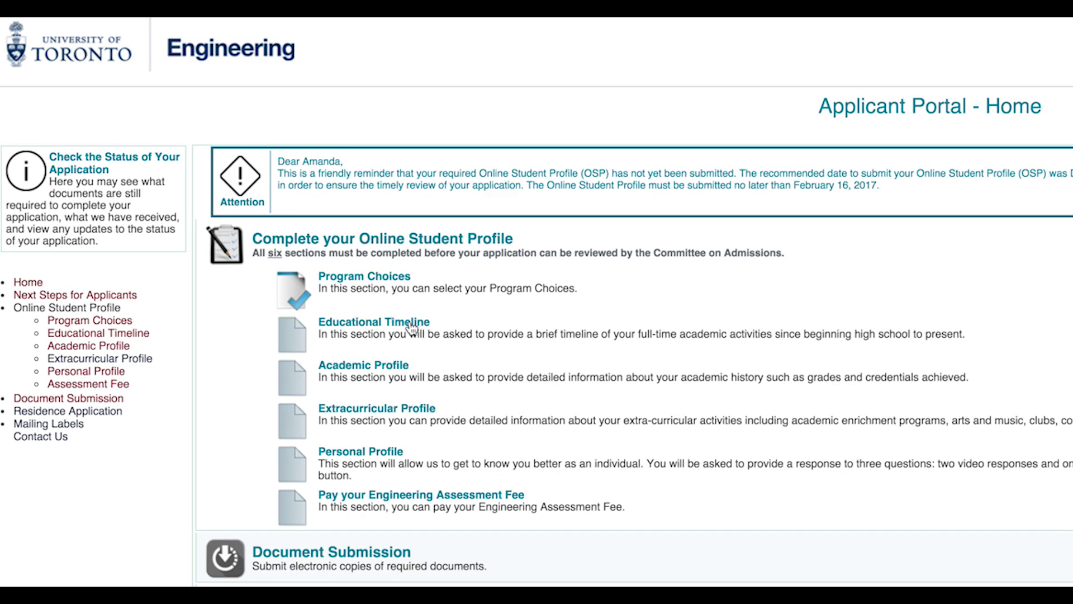
- Add a 'My Highschool' timeline entry with a High school Diploma credential, marked Completed
click(412, 325)
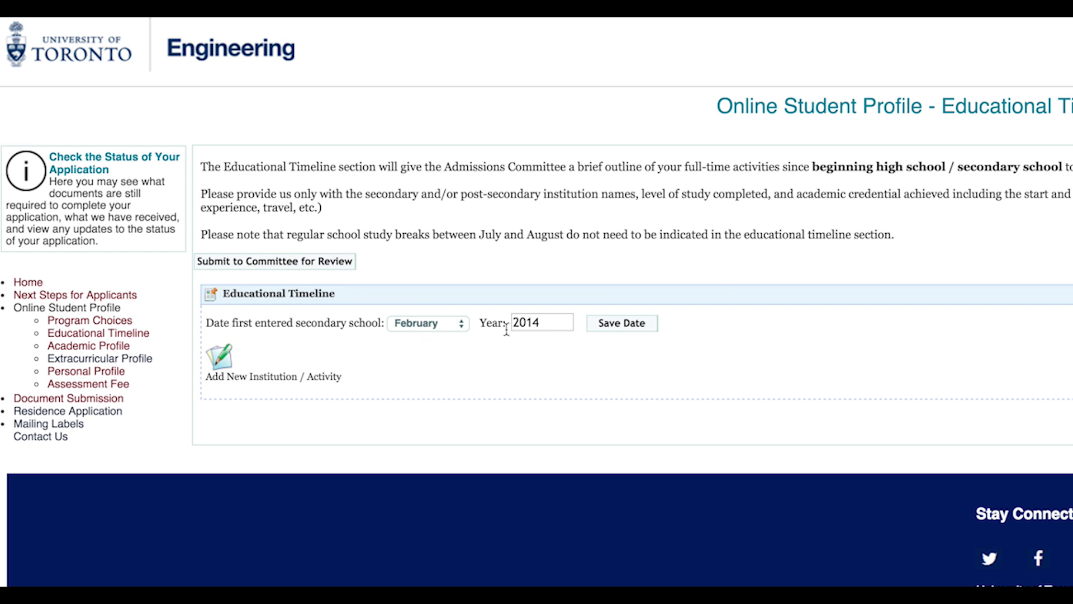
click(222, 369)
click(651, 340)
text(My Highsc)
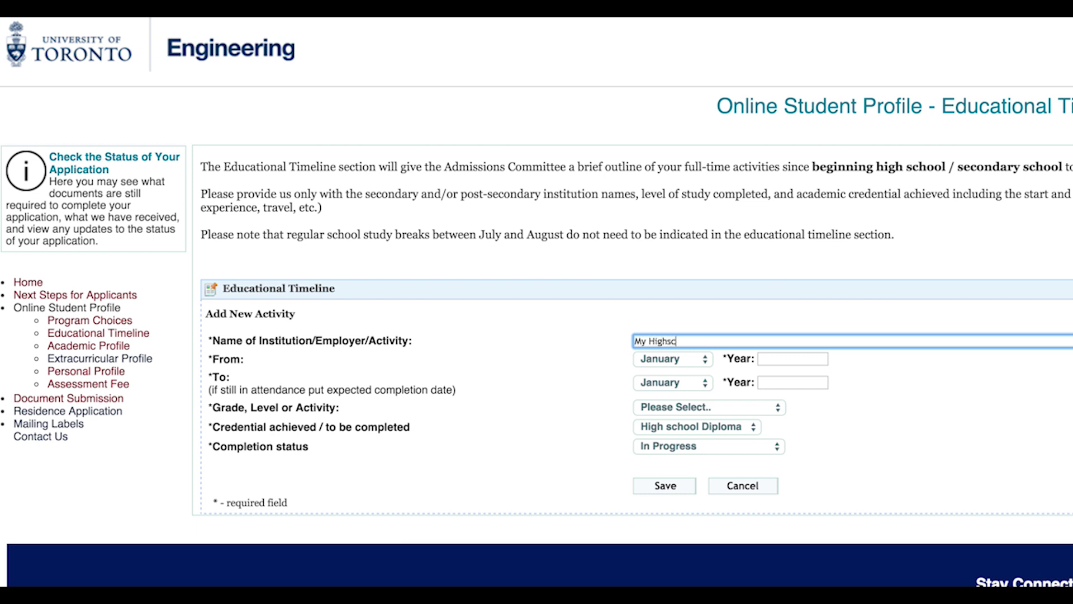
text(hool)
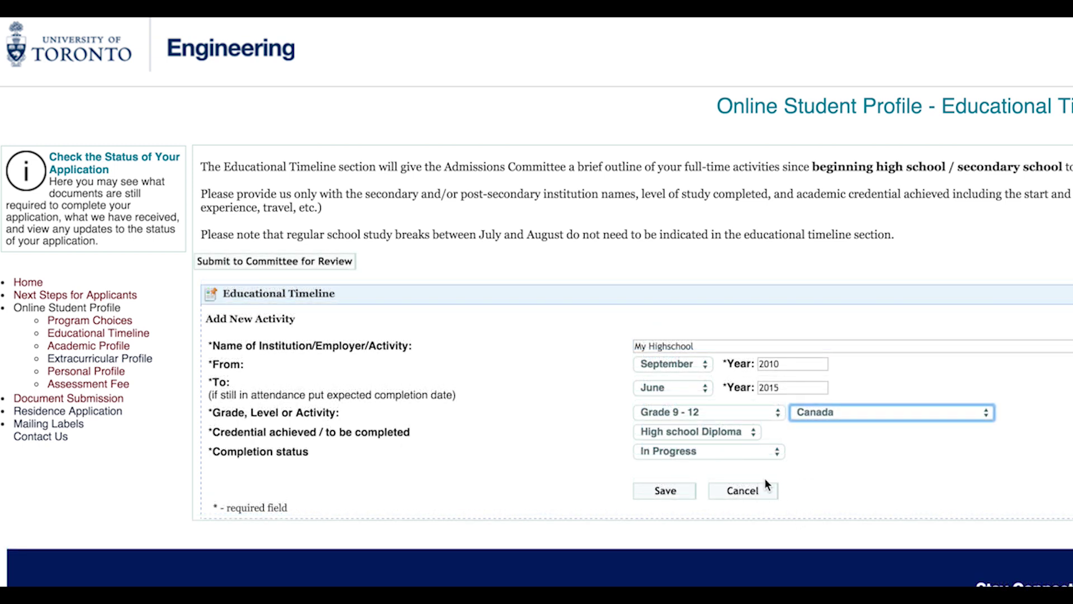
click(742, 432)
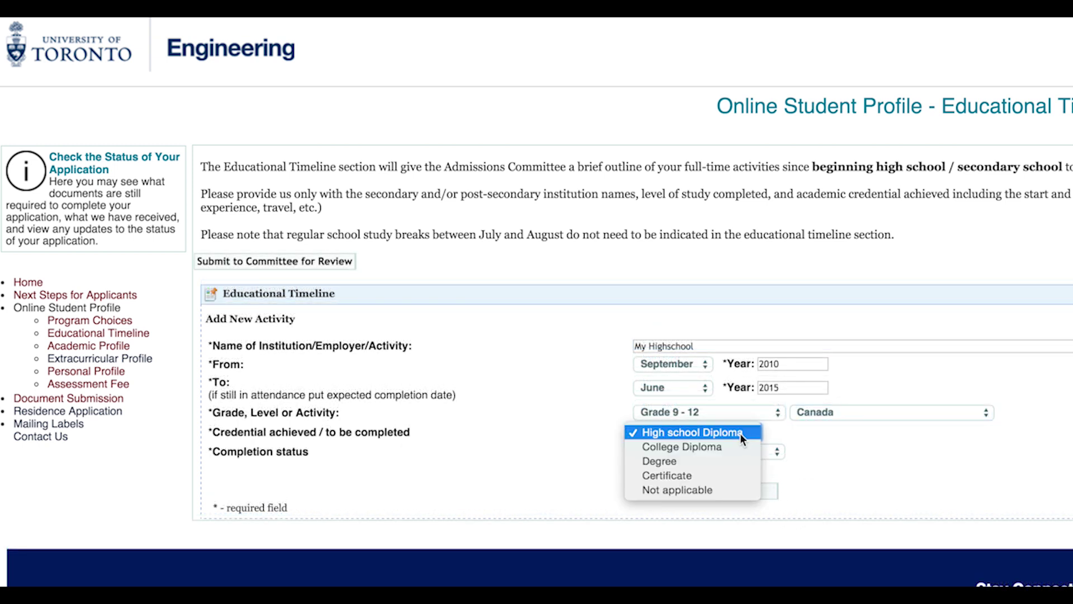
click(741, 434)
click(732, 450)
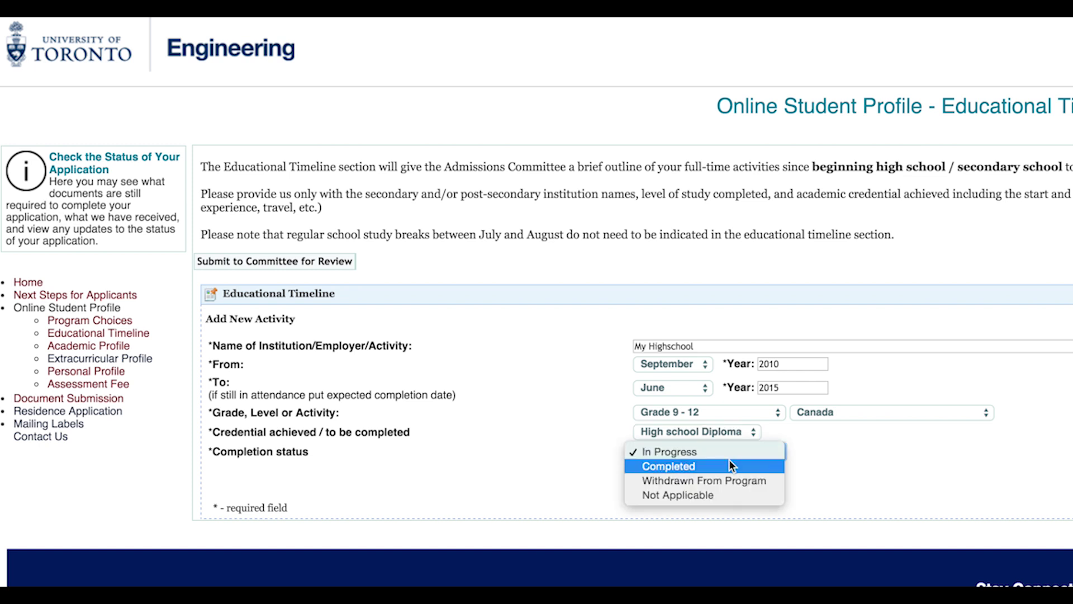
click(729, 461)
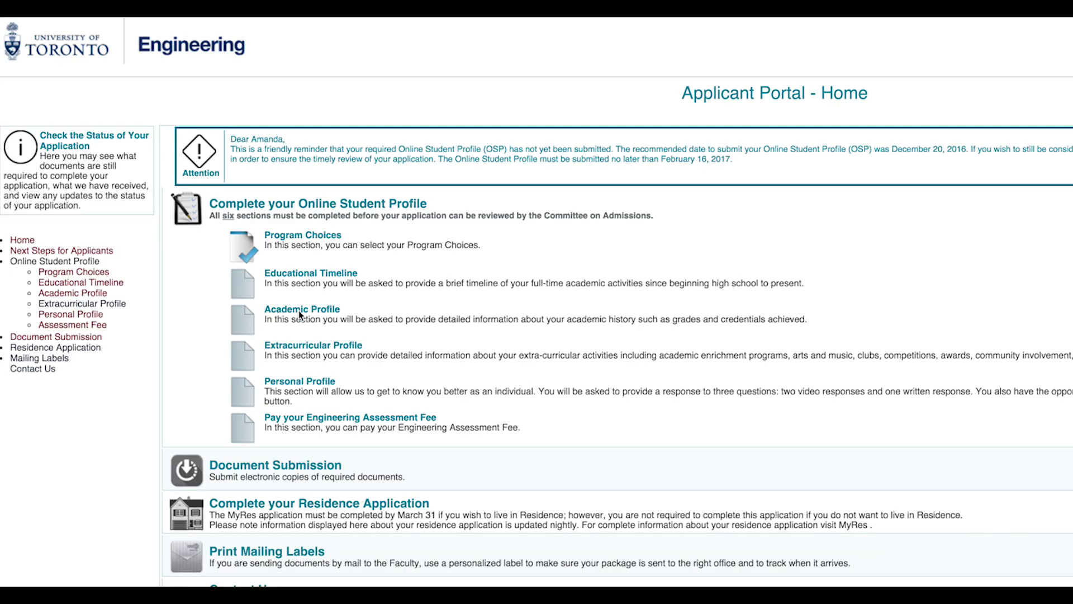
- Add a course under the Ontario education system in the Academic Profile, then go to Extracurricular Profile
click(305, 313)
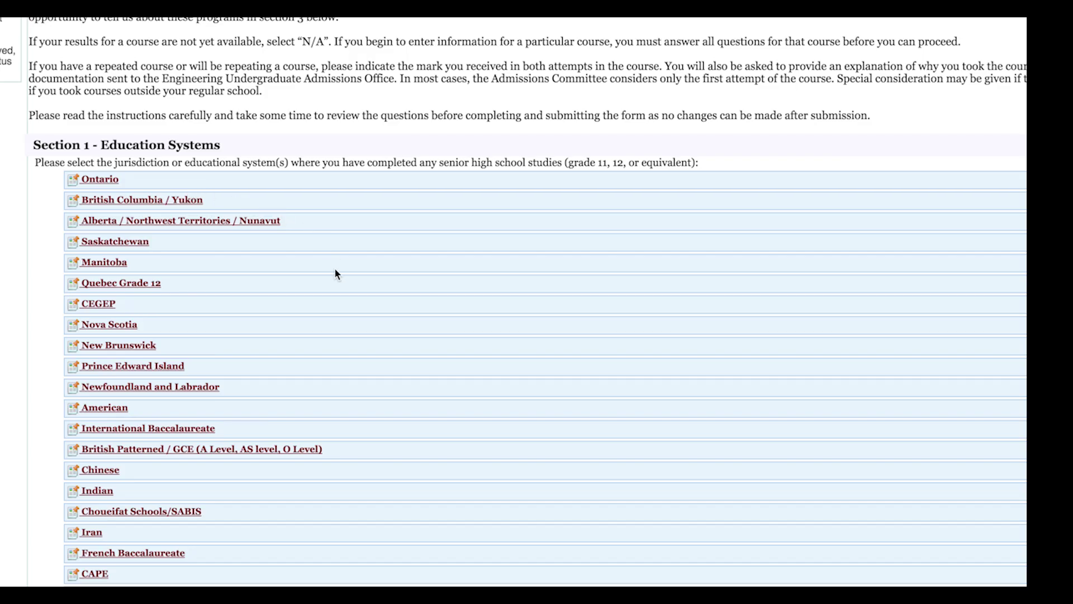
scroll(334, 267, down, 3)
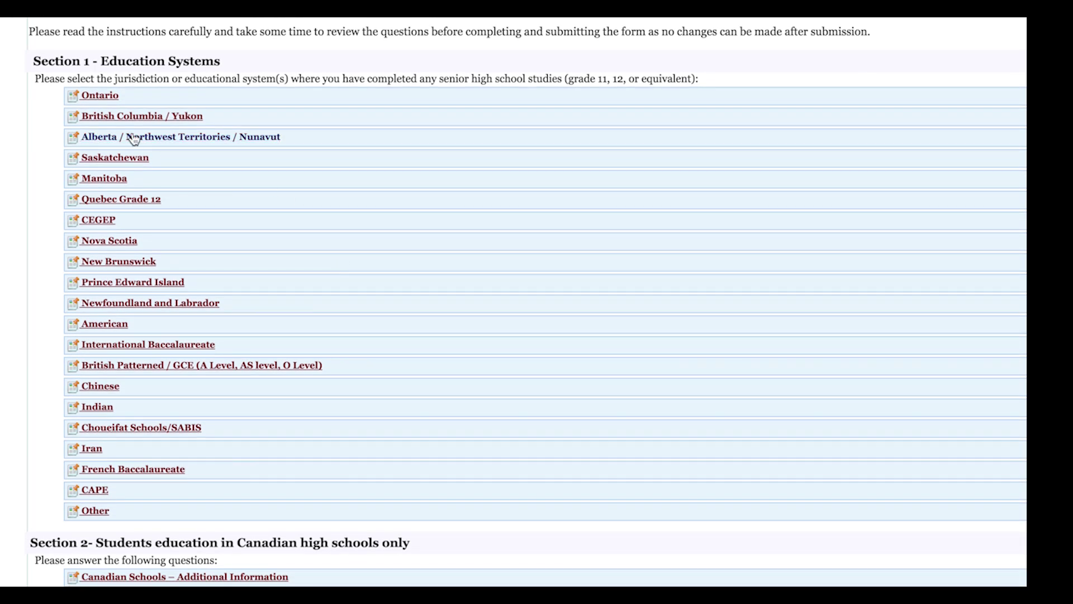
click(112, 99)
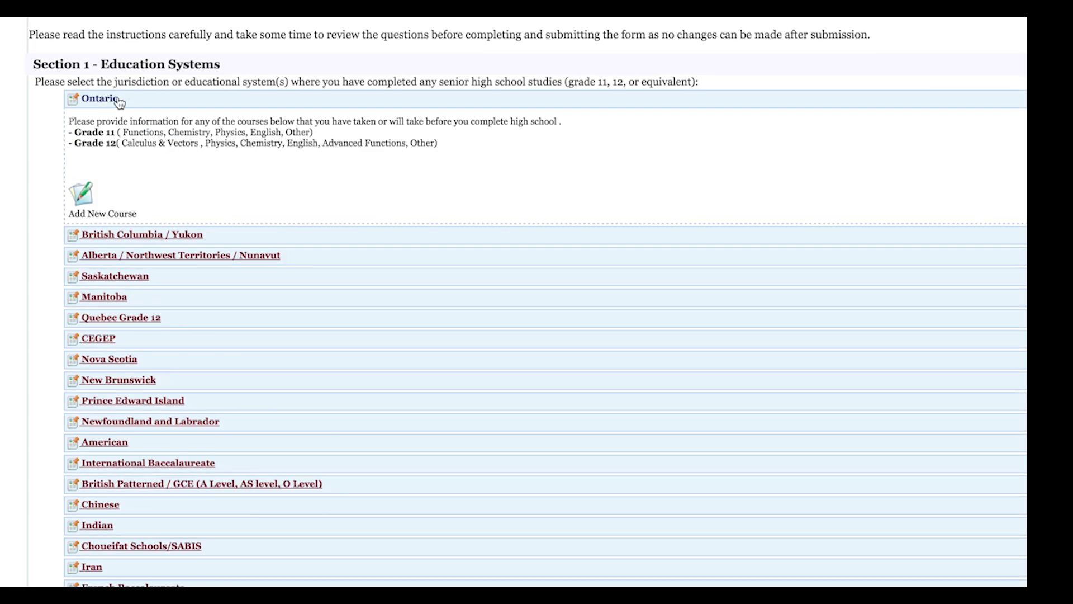
click(84, 196)
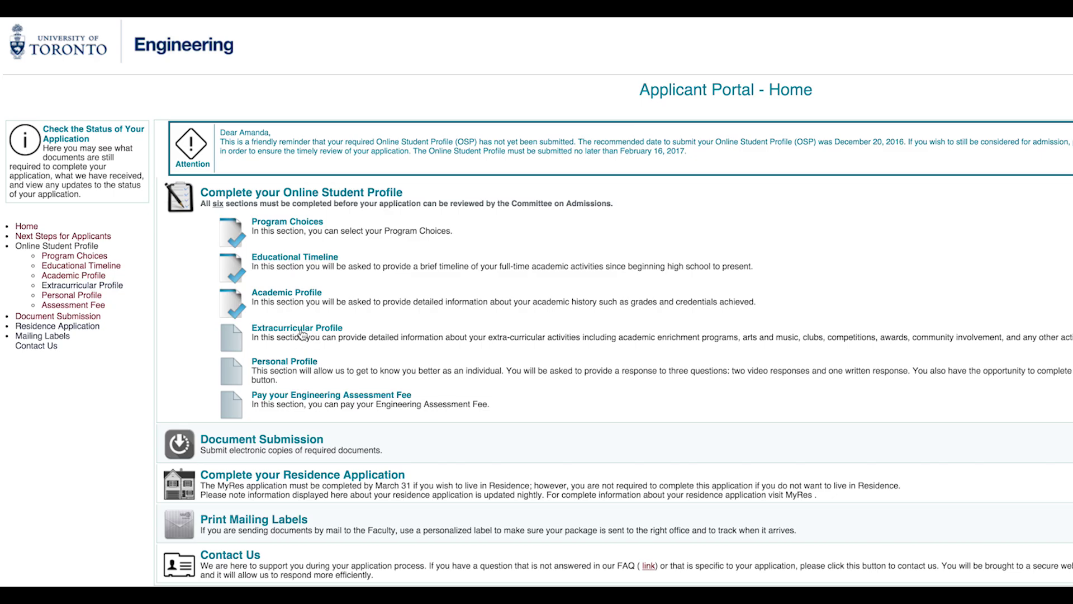
click(302, 333)
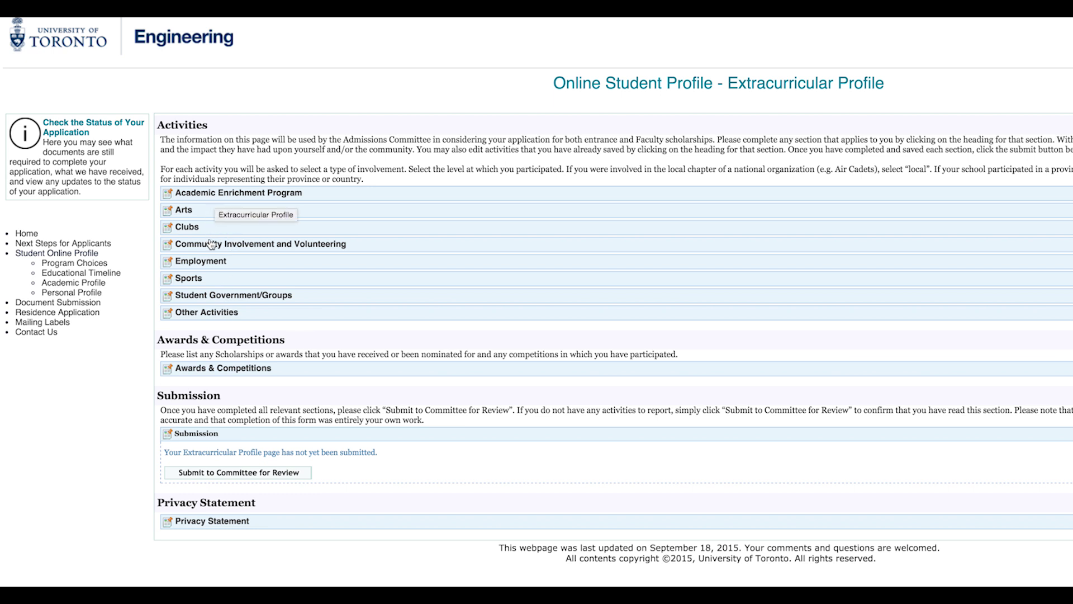
- Add and save a 'High School' sports activity, Community / Local, with the coach's reference contact details
click(195, 282)
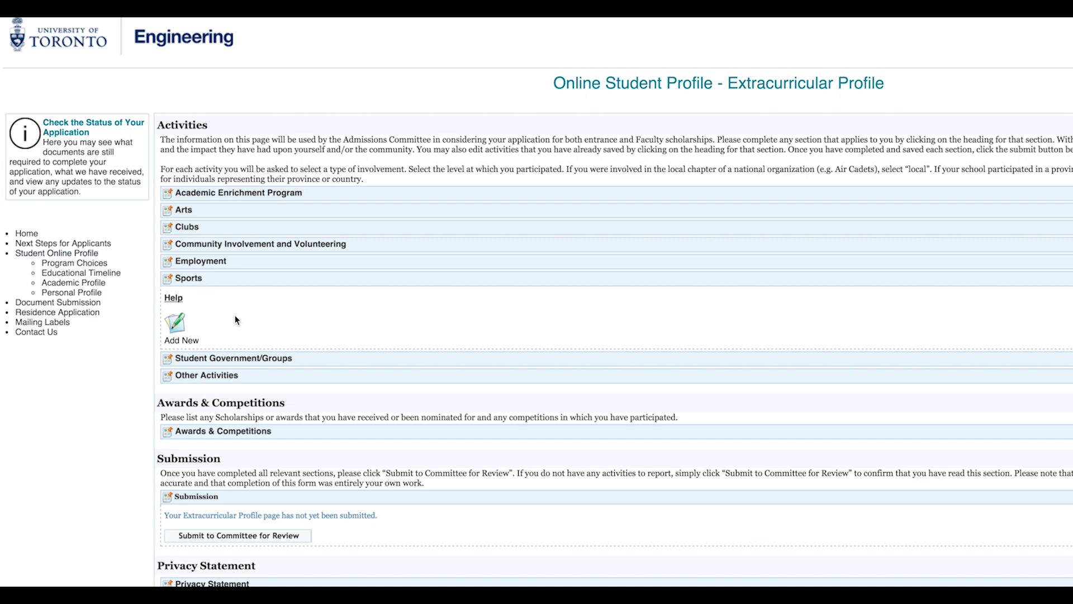
click(177, 327)
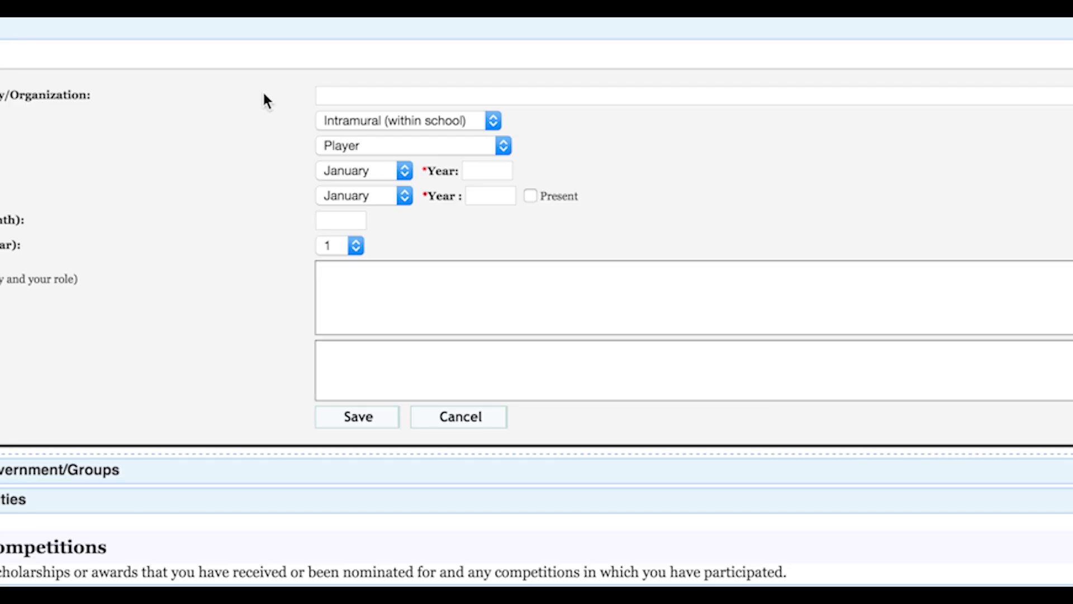
click(343, 95)
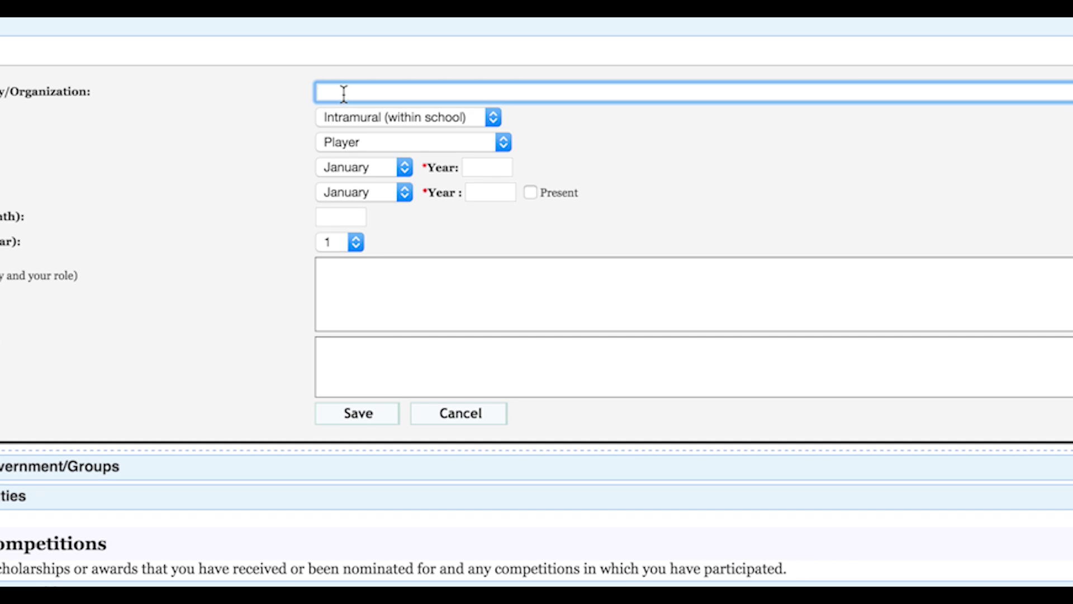
text(High School)
click(366, 120)
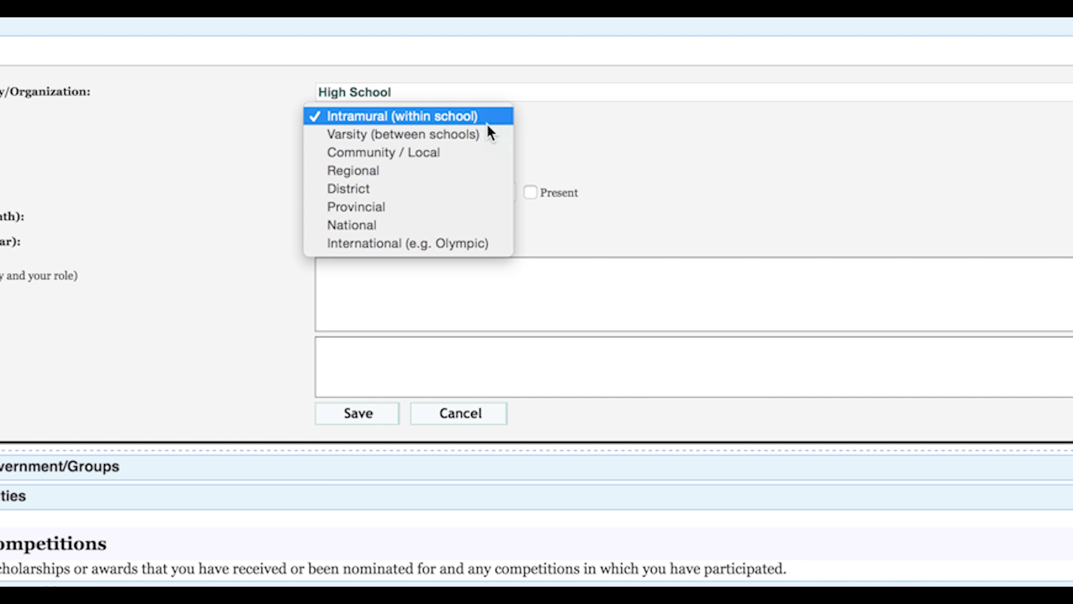
click(478, 148)
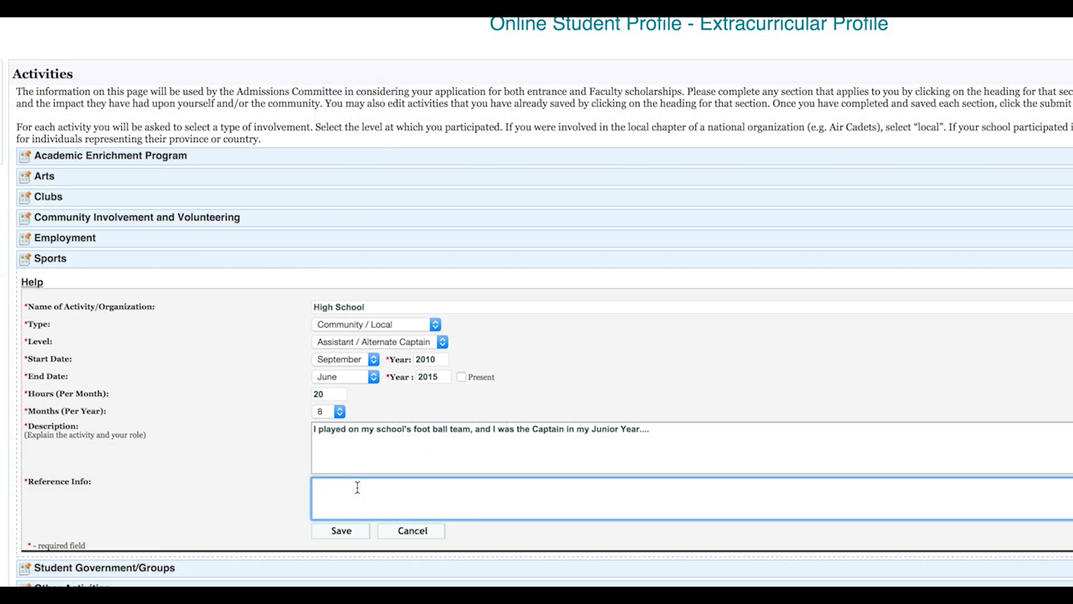
text(Coach Smith, Email: & Phone)
text( #:)
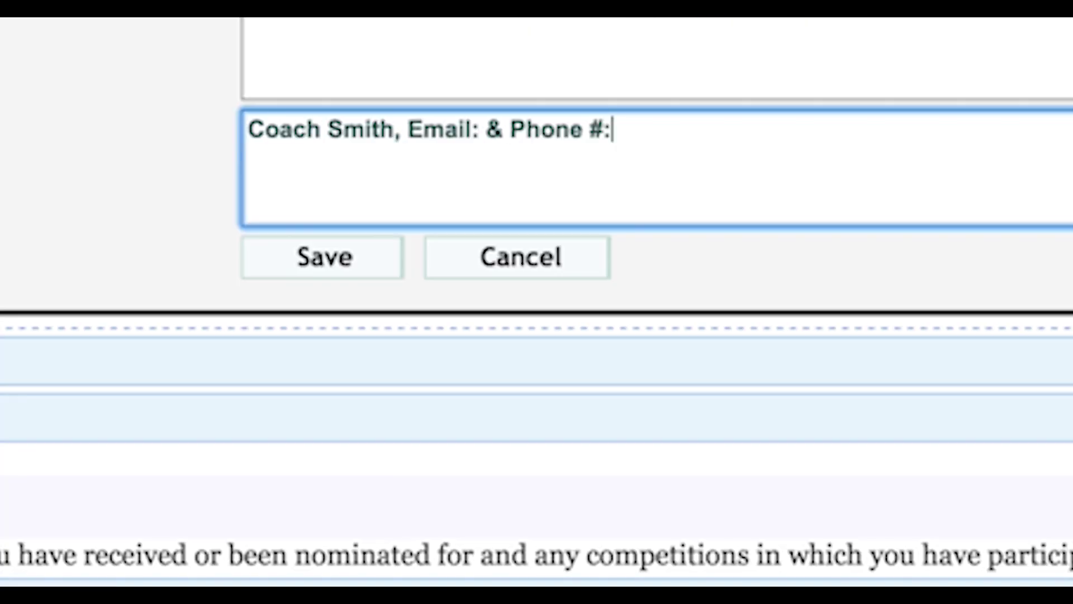
text( ...)
click(329, 262)
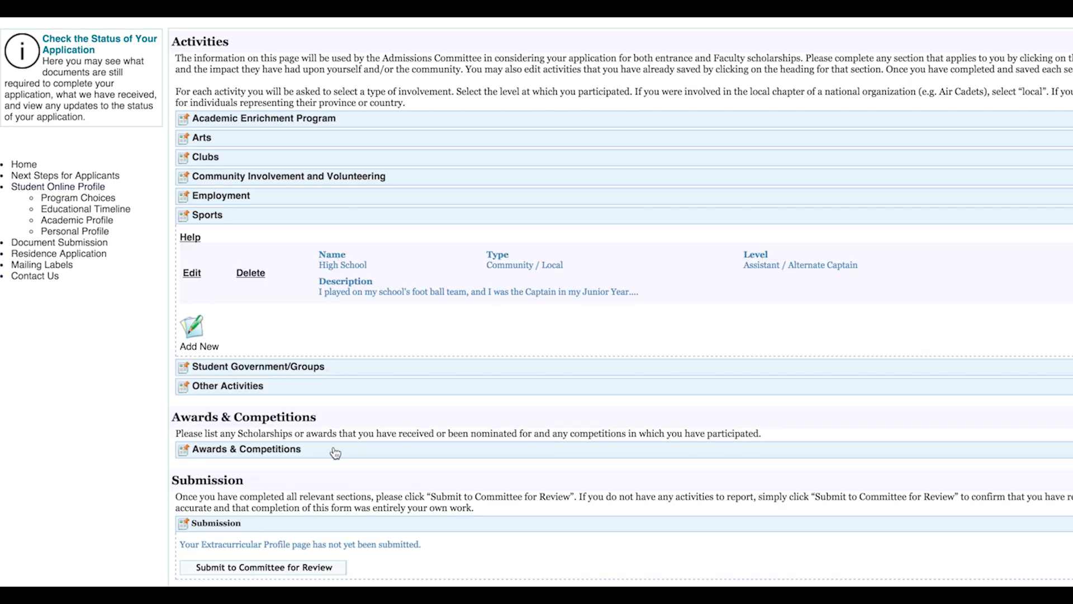
- Submit the Extracurricular Profile for committee review and proceed into the Personal Profile recording space
scroll(336, 453, up, 1)
click(286, 570)
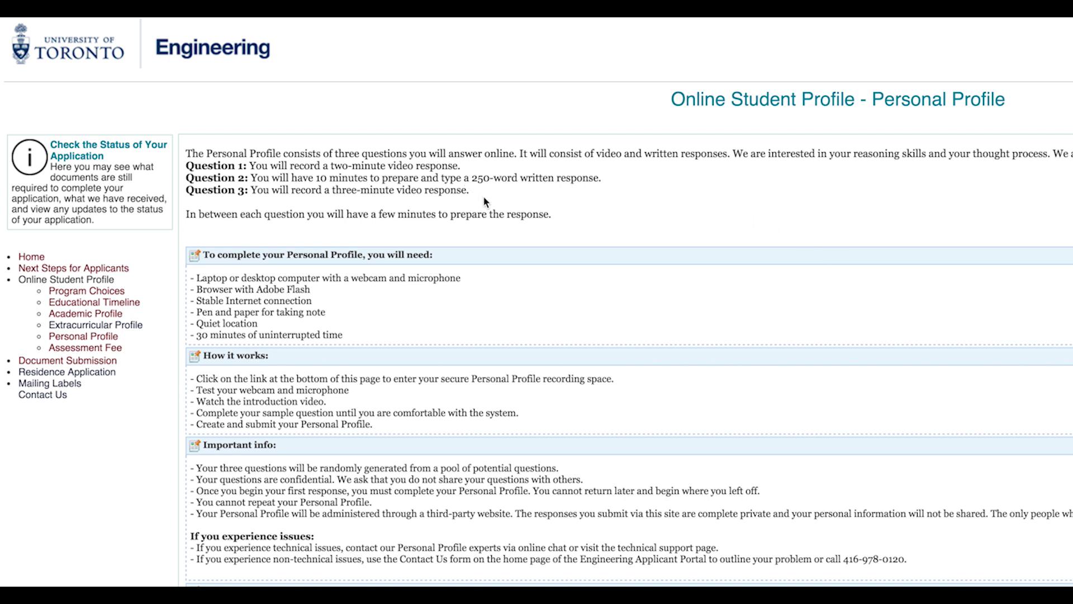
scroll(529, 357, down, 2)
scroll(528, 363, down, 3)
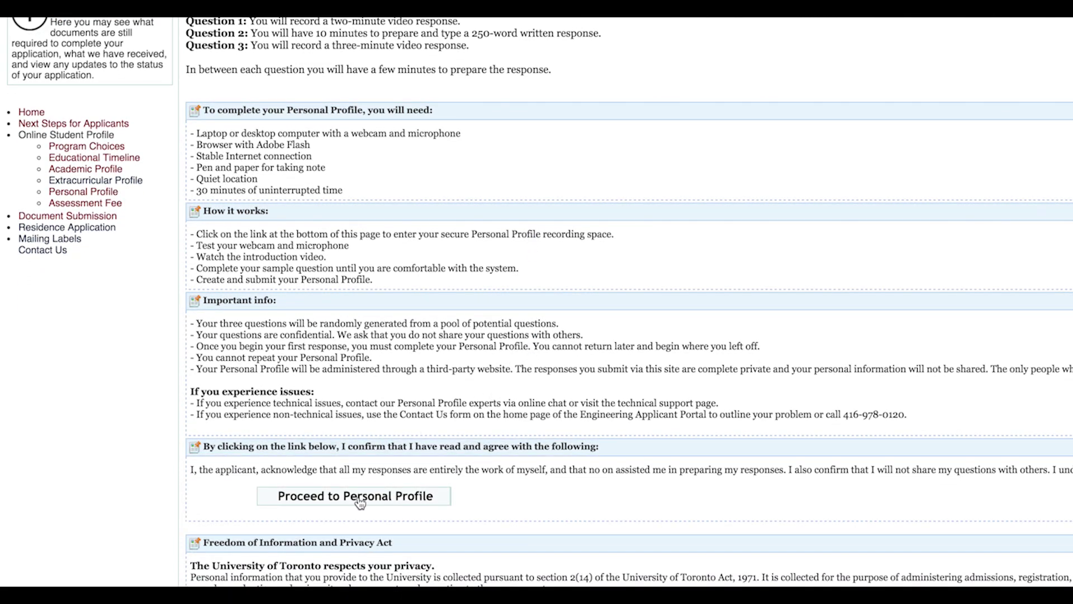
click(360, 501)
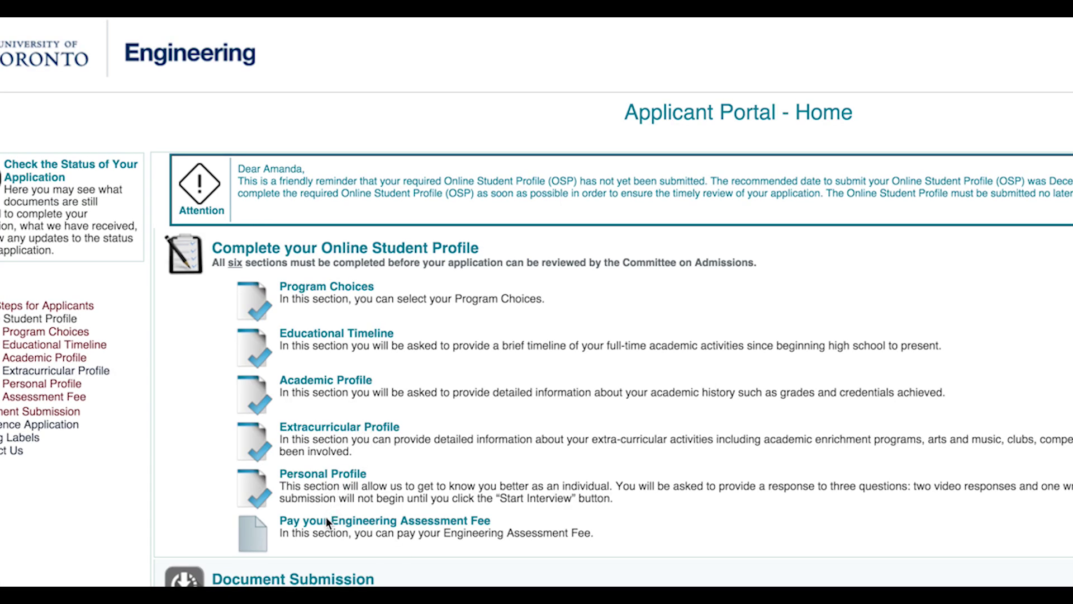
- Choose online credit-card payment for the Engineering Assessment Fee and begin entering the card number
click(348, 523)
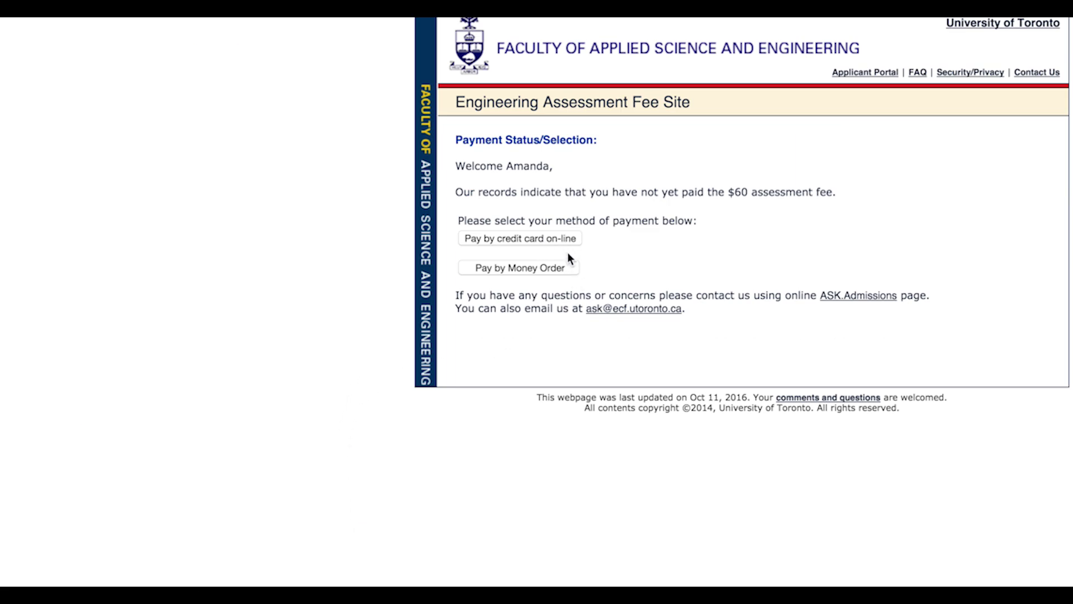
click(540, 240)
click(539, 221)
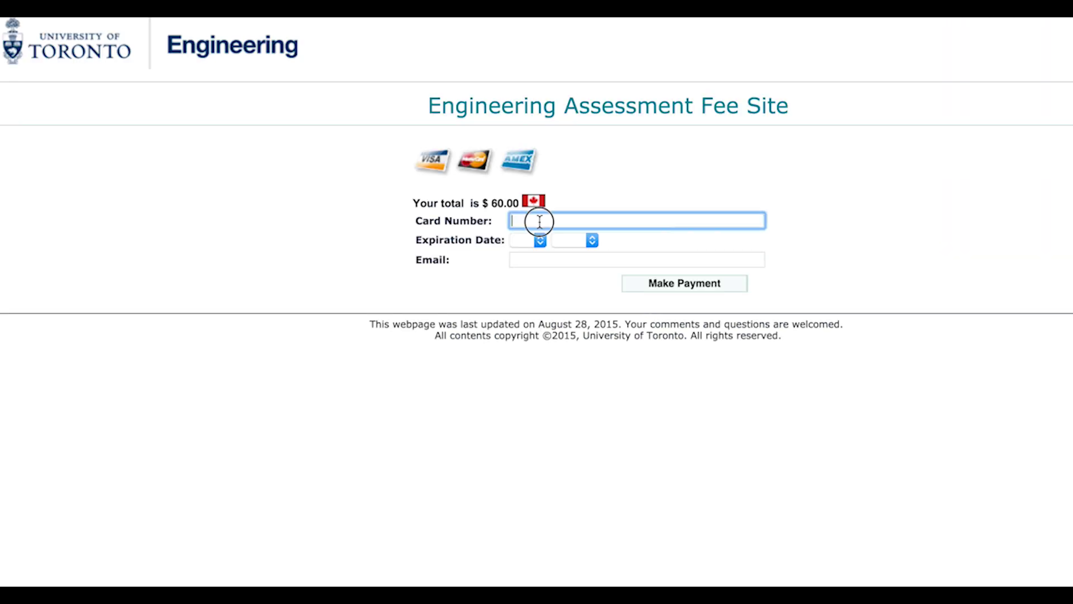
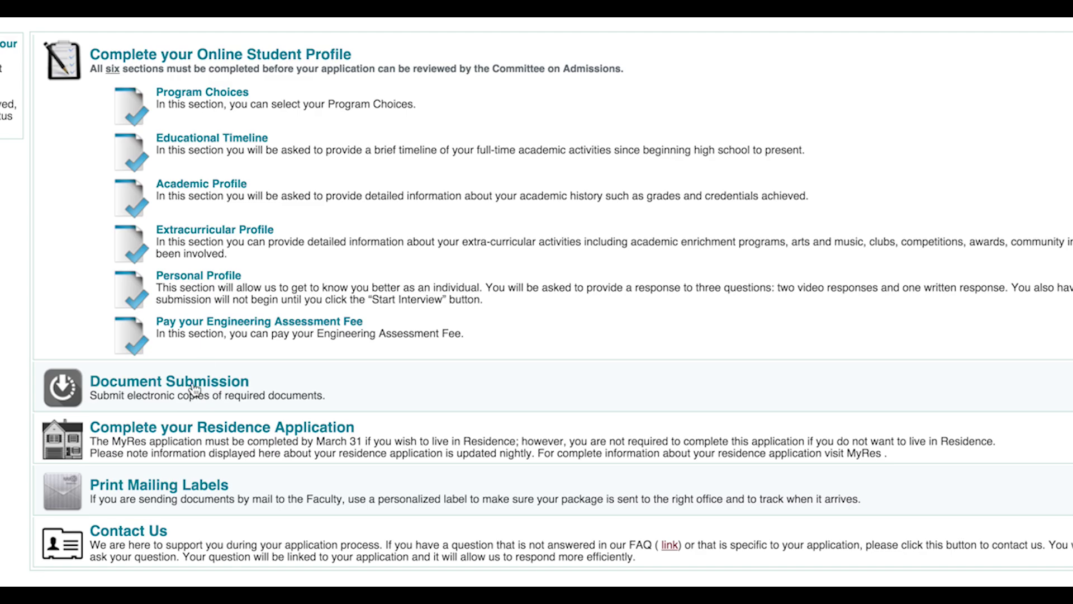
- Open the Document Submission page
click(194, 388)
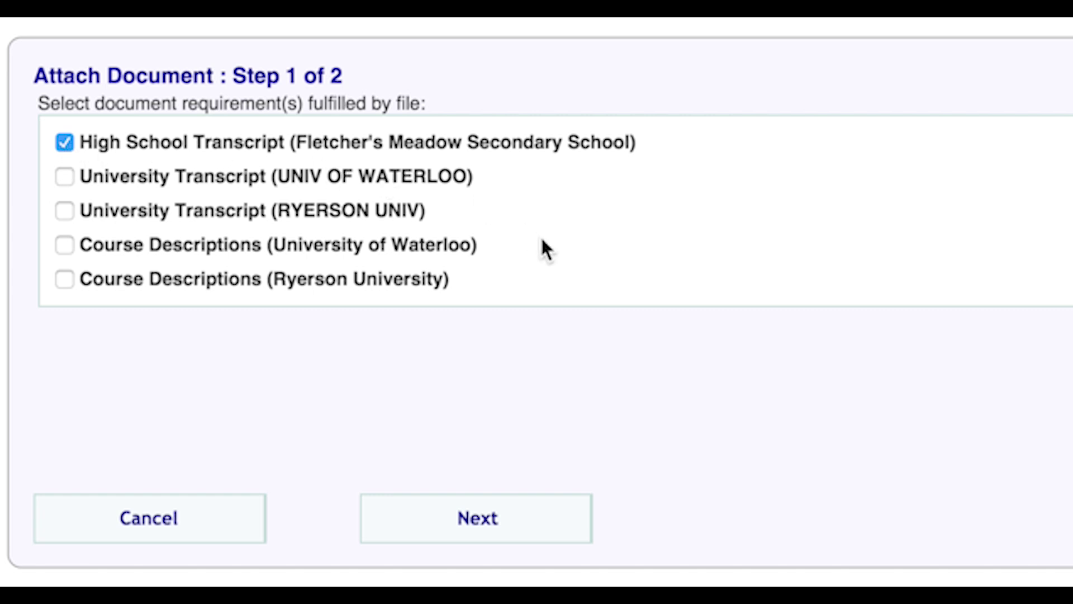
- Advance to the Attach Document upload step and open the file chooser for the transcript
click(481, 536)
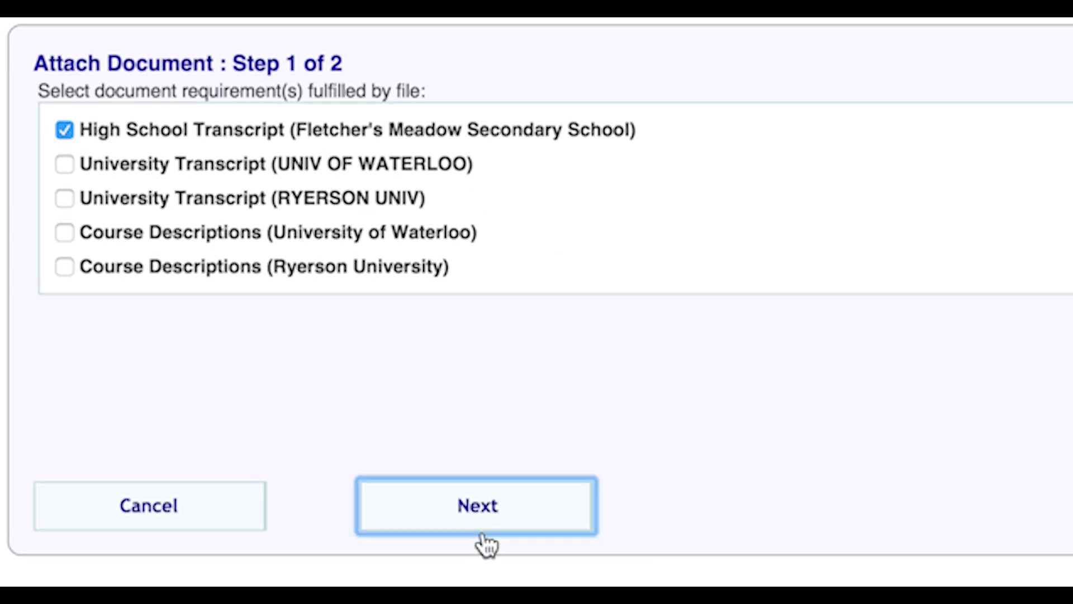
click(480, 506)
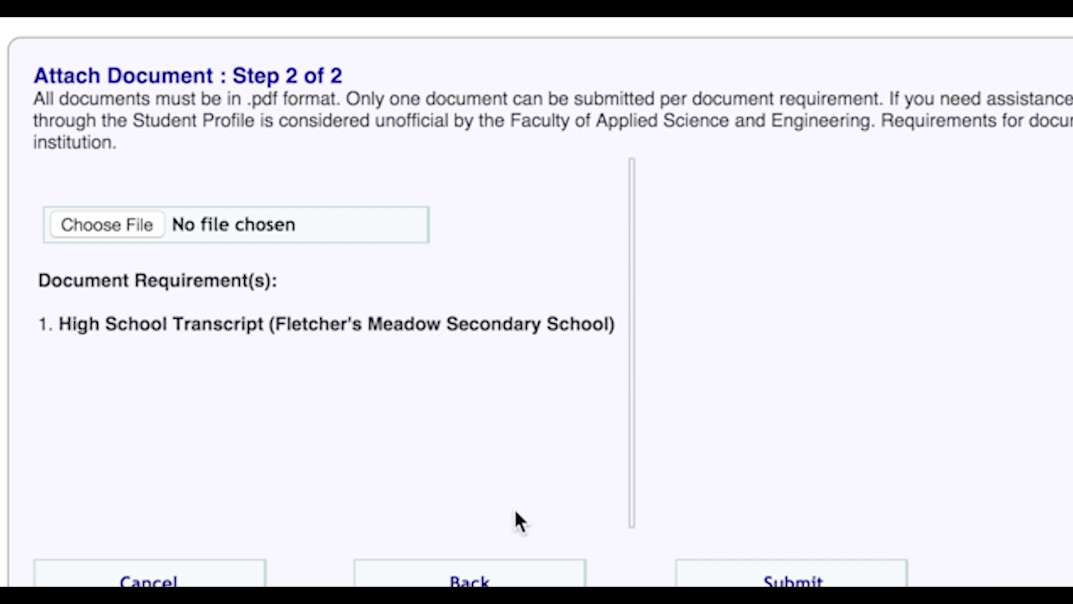
click(125, 230)
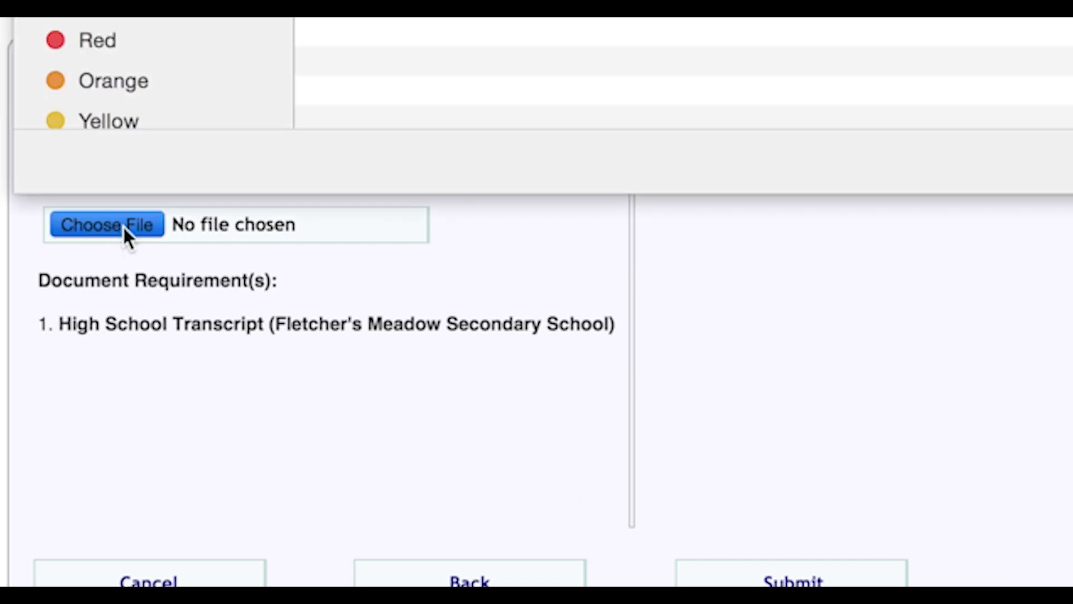